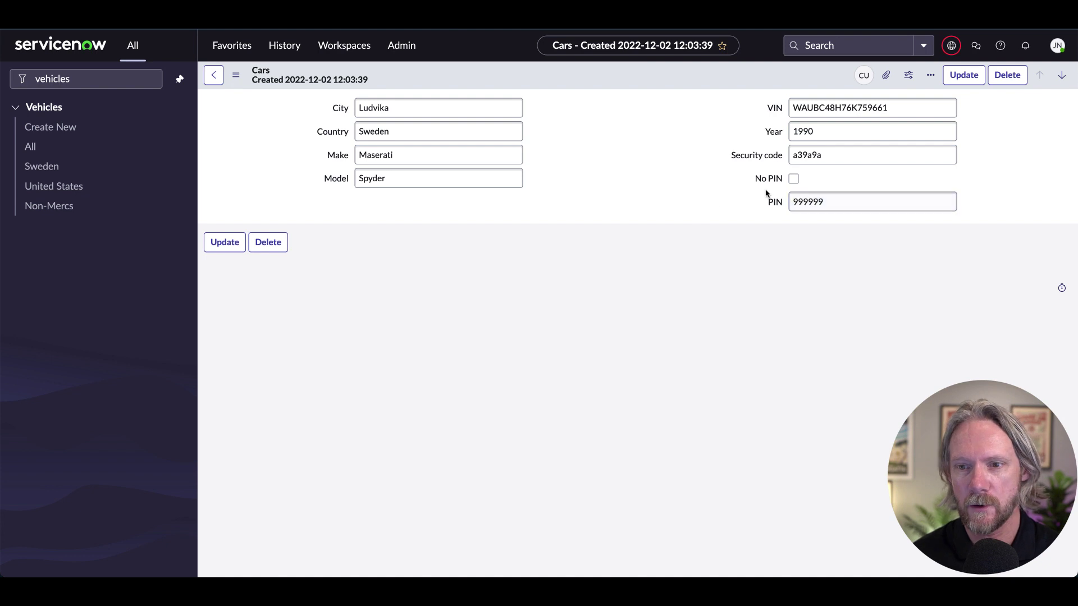
Step: Highlight the still-editable PIN label on the Maserati Spyder record, viewed as the non-admin user
left_click_drag(767, 208, 784, 208)
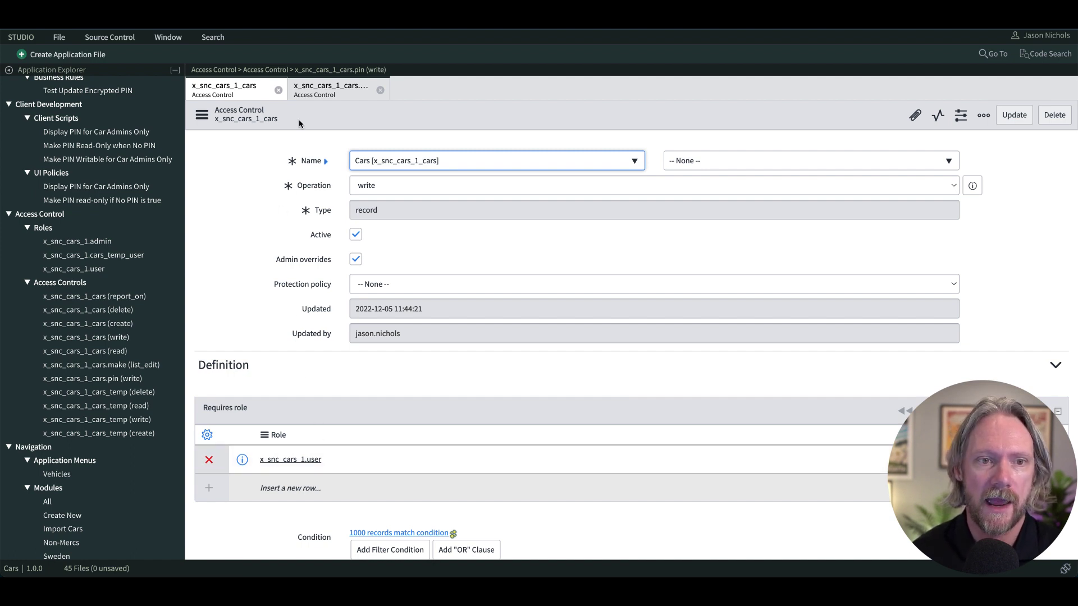
Step: Activate and save the x_snc_cars_1_cars.pin write ACL, confirming the security rule check
left_click(331, 96)
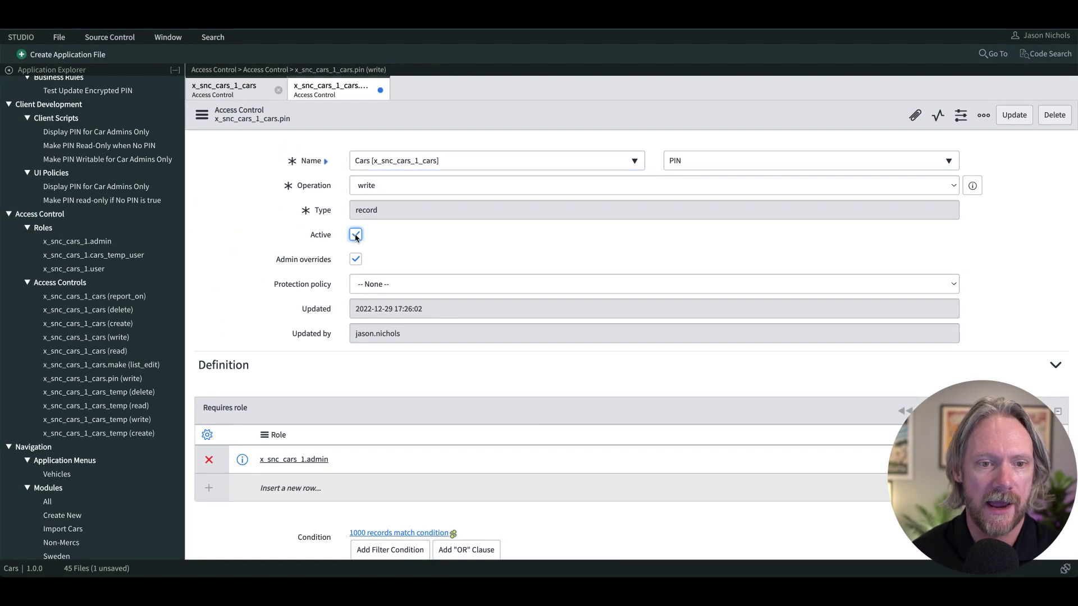
left_click(336, 225)
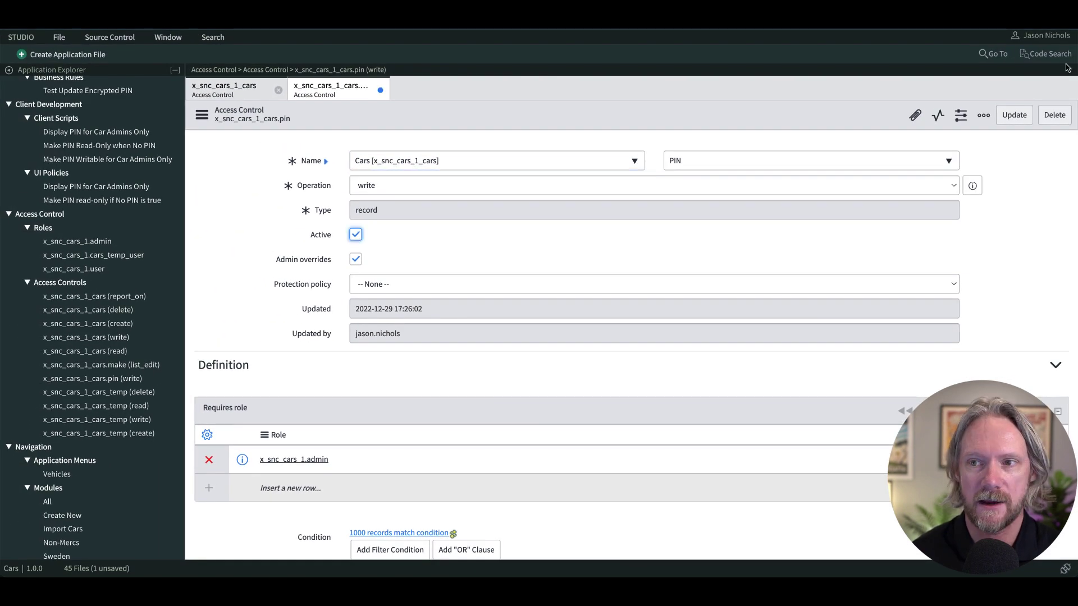
left_click(1015, 115)
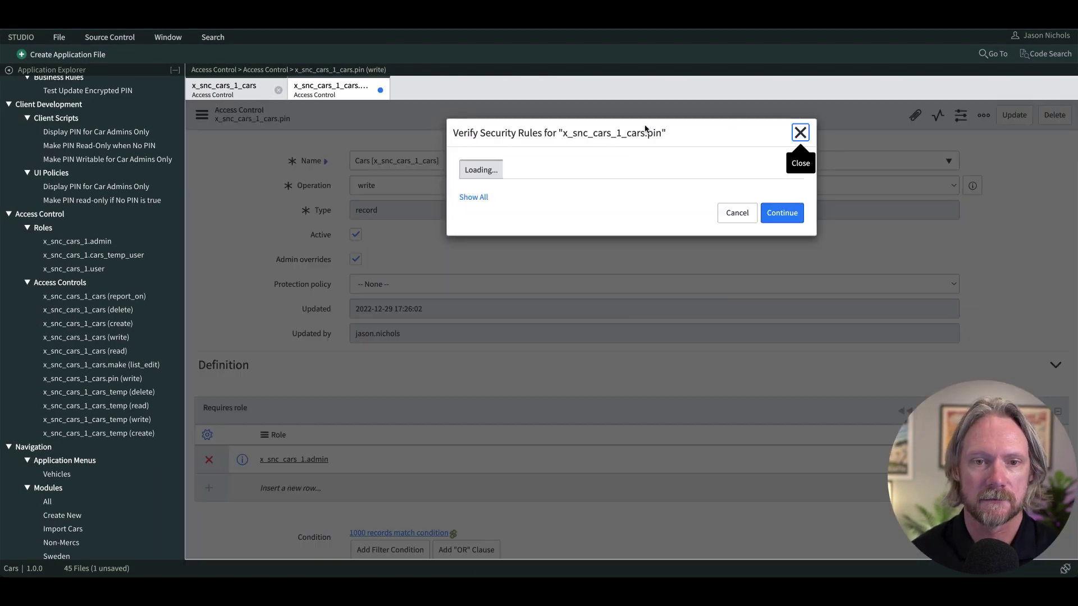
left_click(782, 255)
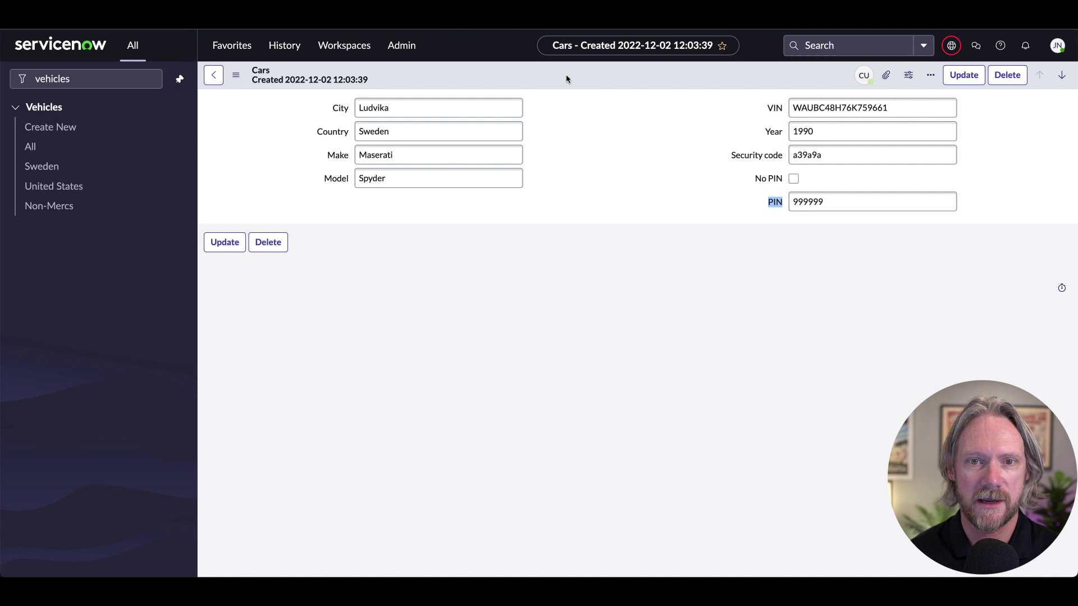
Step: Reload the Maserati Spyder form as admin, then as the non-admin user, whose PIN is read-only
right_click(581, 82)
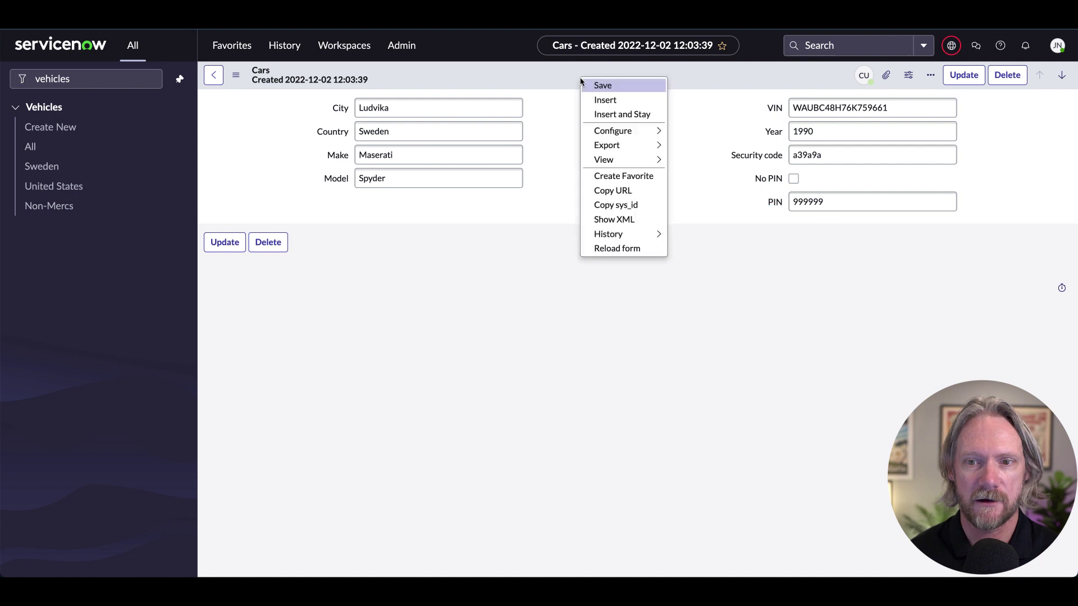
left_click(609, 249)
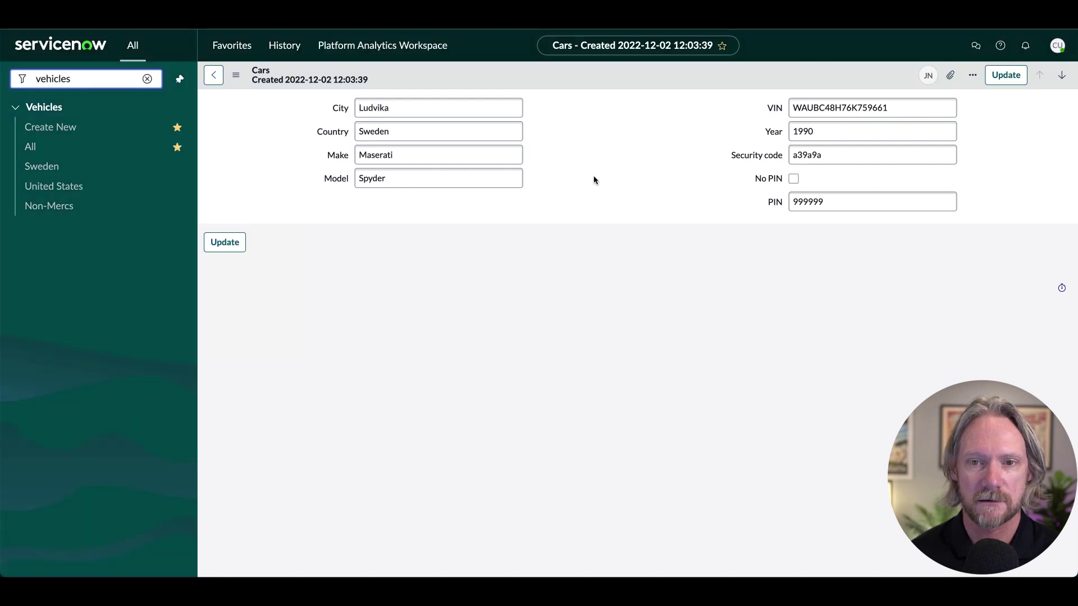
right_click(625, 78)
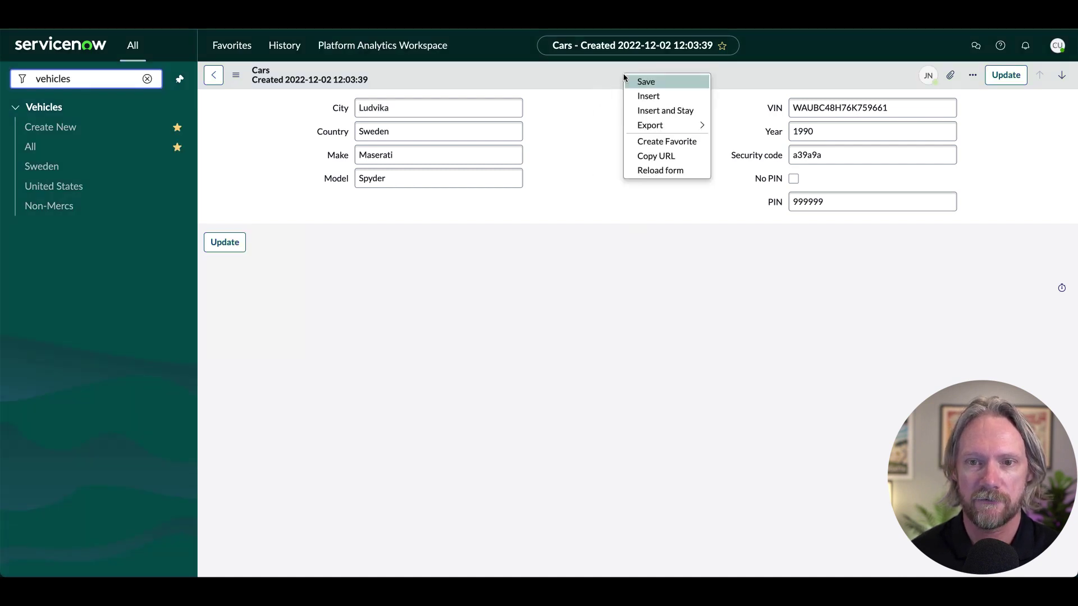
left_click(656, 171)
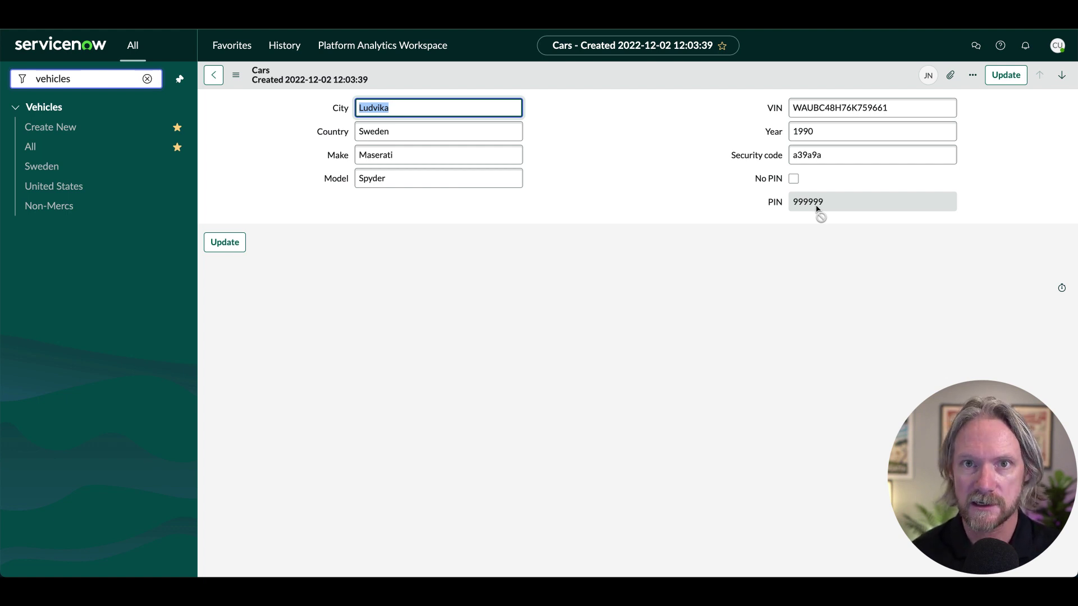
Step: In DevTools, change the read-only PIN input's value attribute to 36873654
left_click(775, 207)
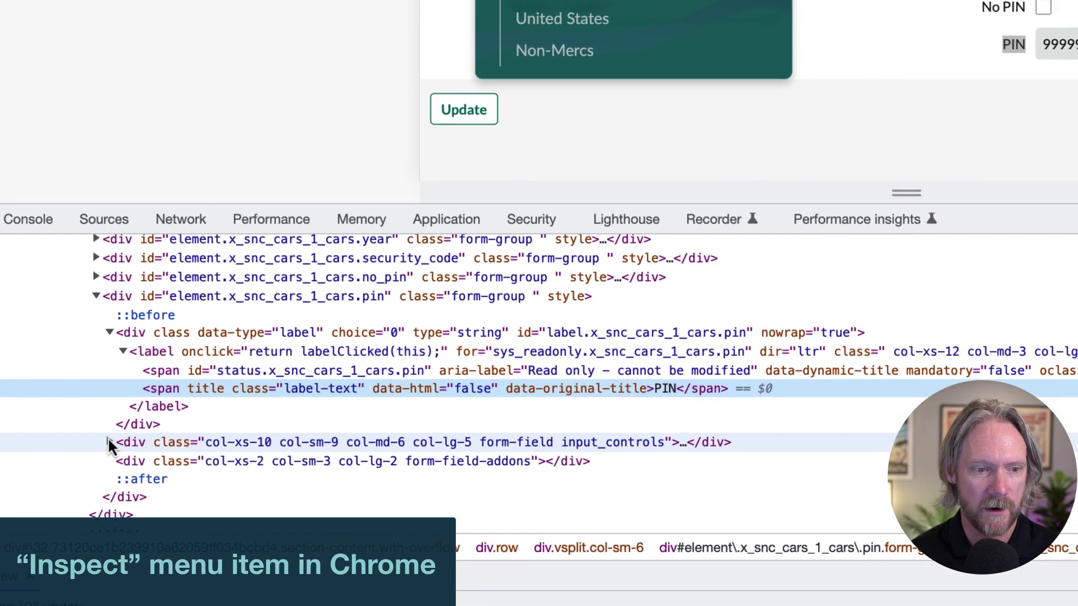
left_click(108, 442)
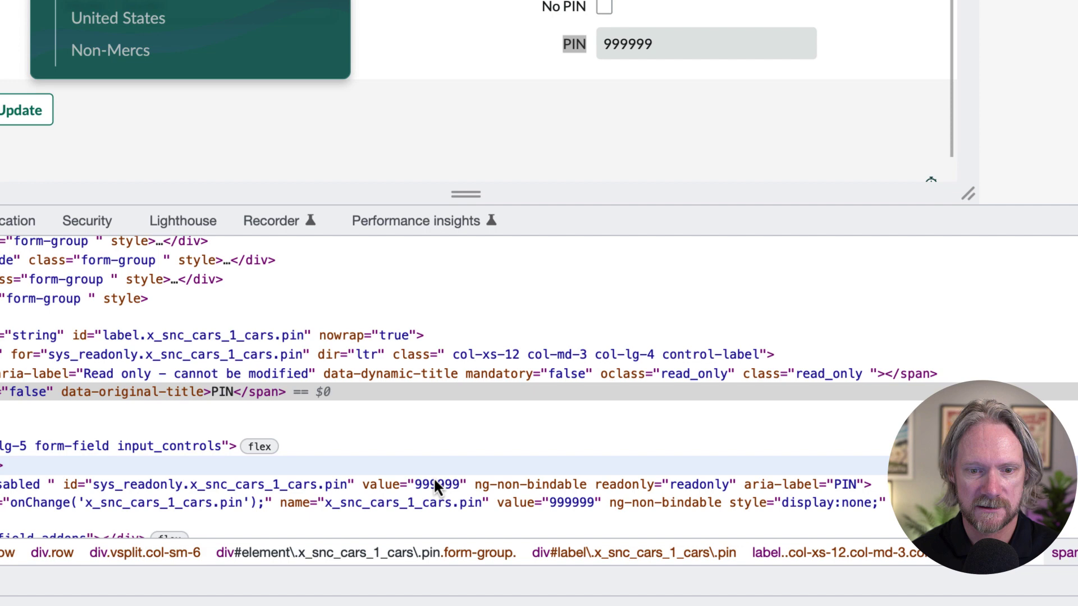
left_click(434, 484)
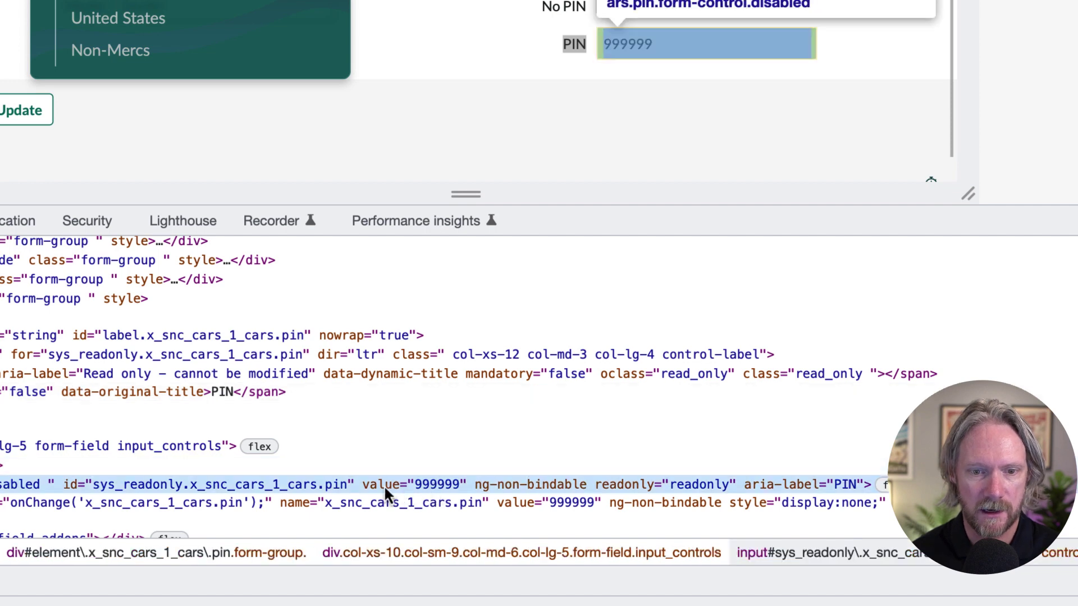
double_click(434, 485)
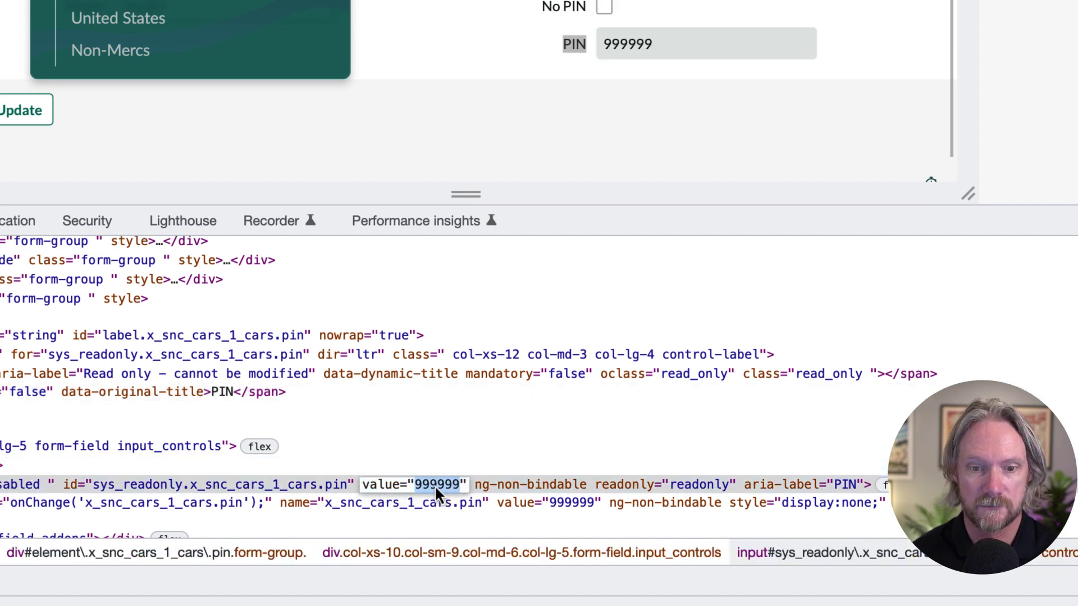
type("36873654")
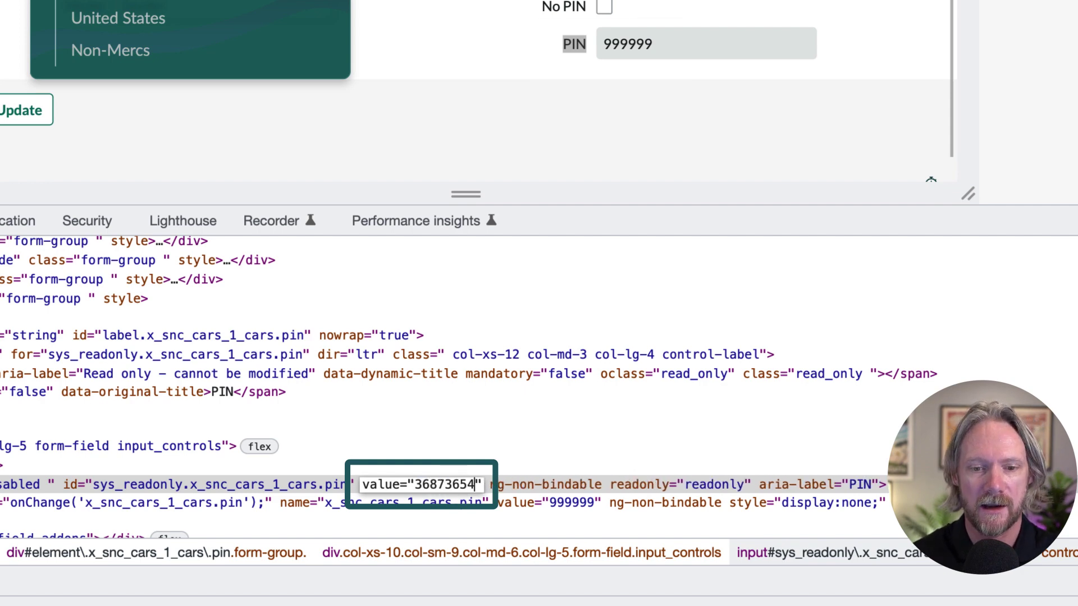
key("Return")
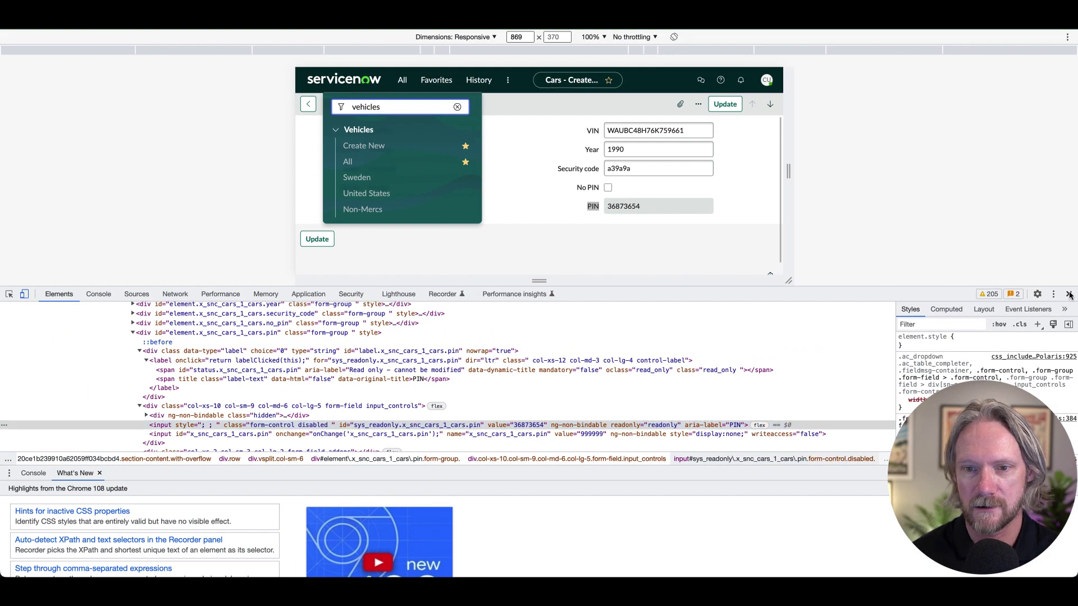
Step: Submit the tampered PIN, then attempt and cancel an inline edit of the Maserati's PIN in the list
left_click(1070, 296)
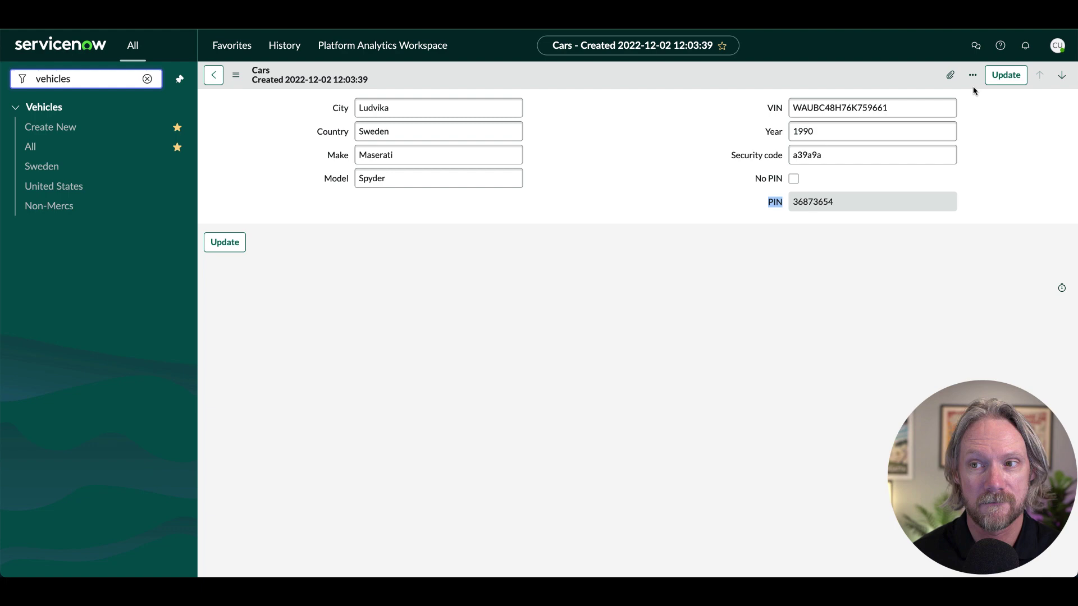
left_click(1005, 76)
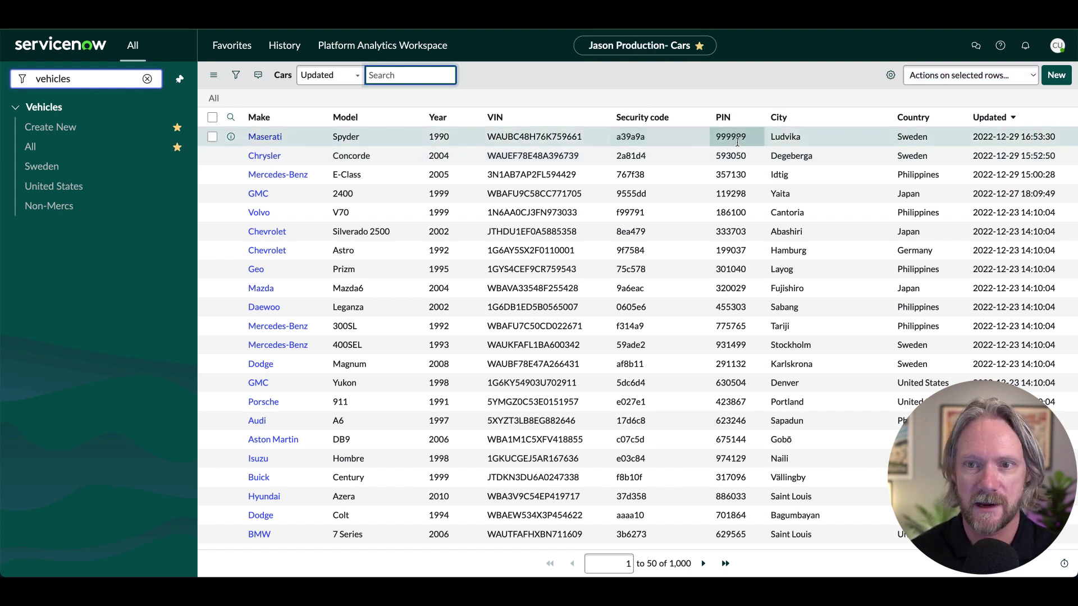
left_click_drag(718, 136, 745, 137)
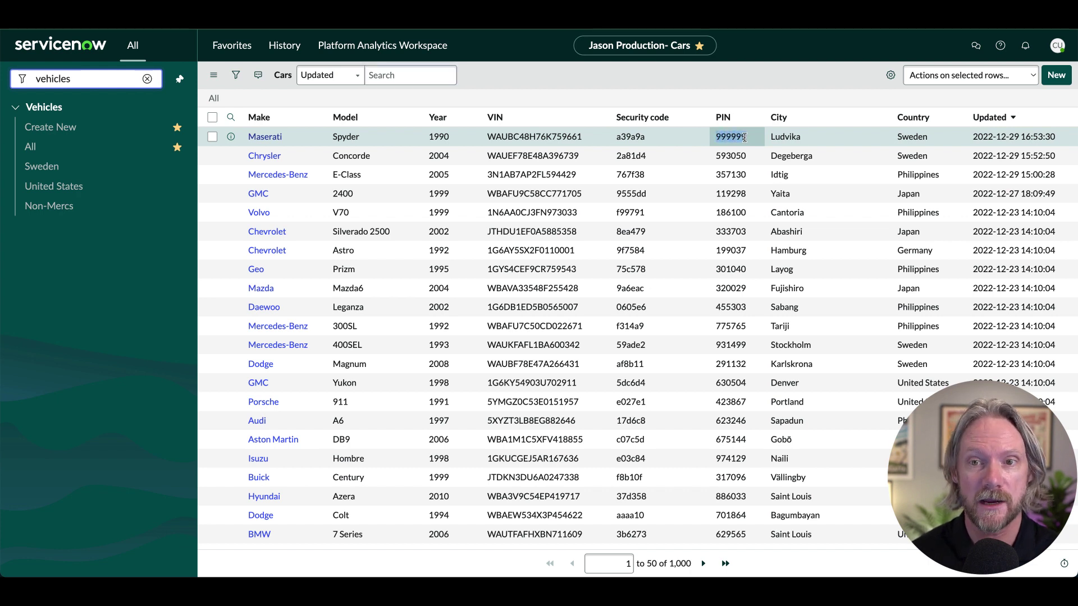
double_click(744, 137)
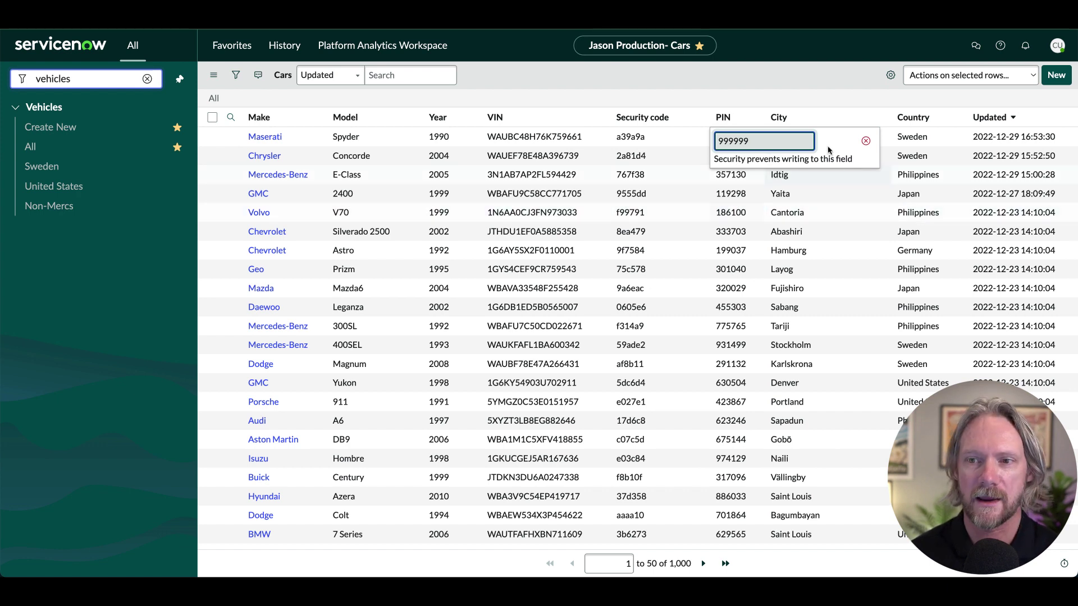
left_click(865, 141)
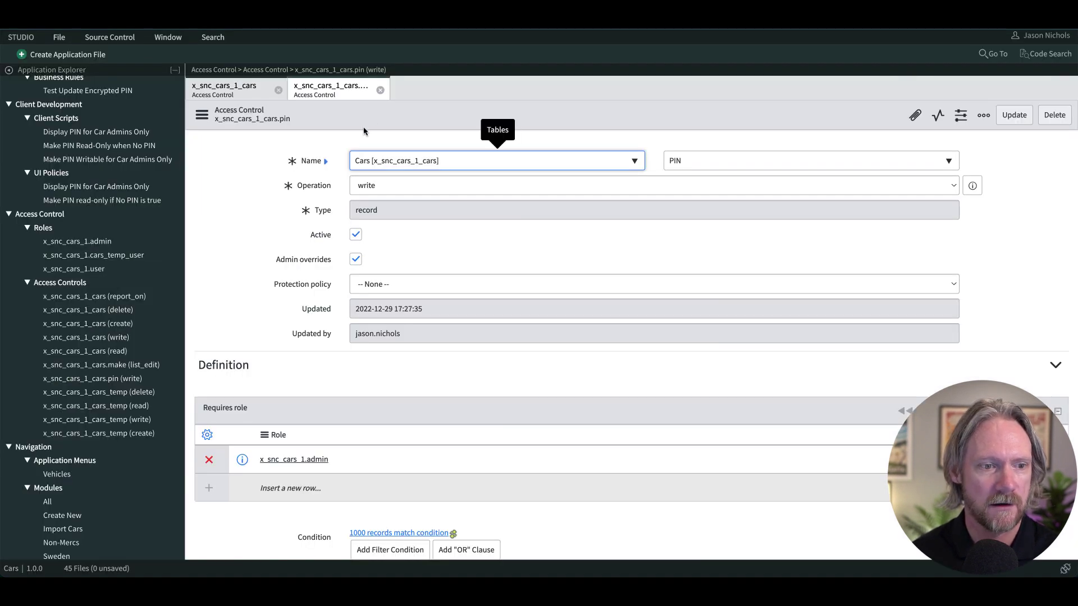
Step: Set the Cars read ACL's field to PIN and save it with Insert and Stay
left_click(98, 357)
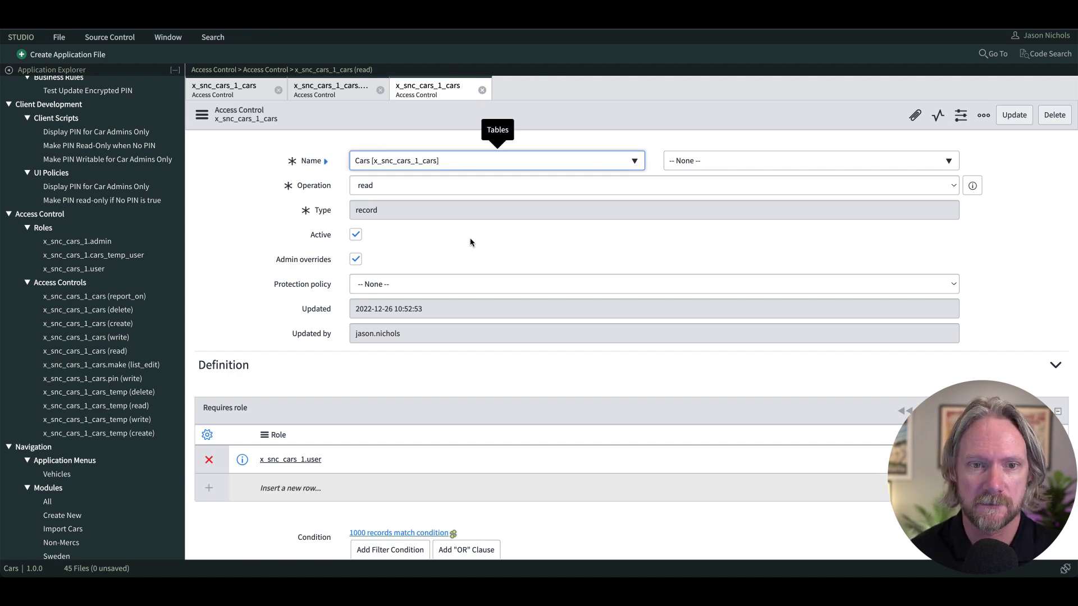
left_click(719, 165)
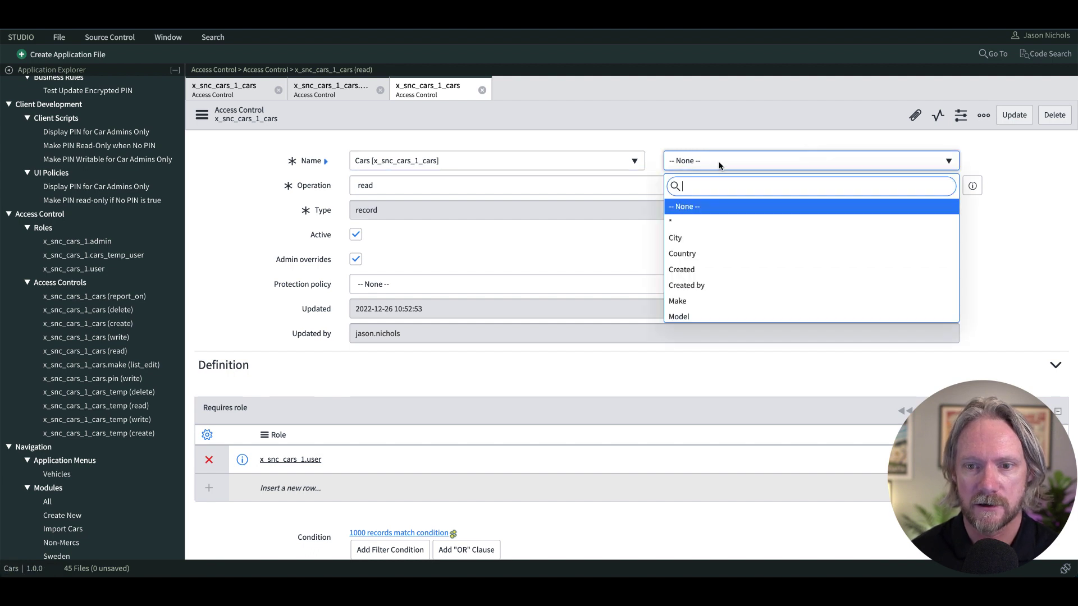
scroll(713, 248, "down", 3)
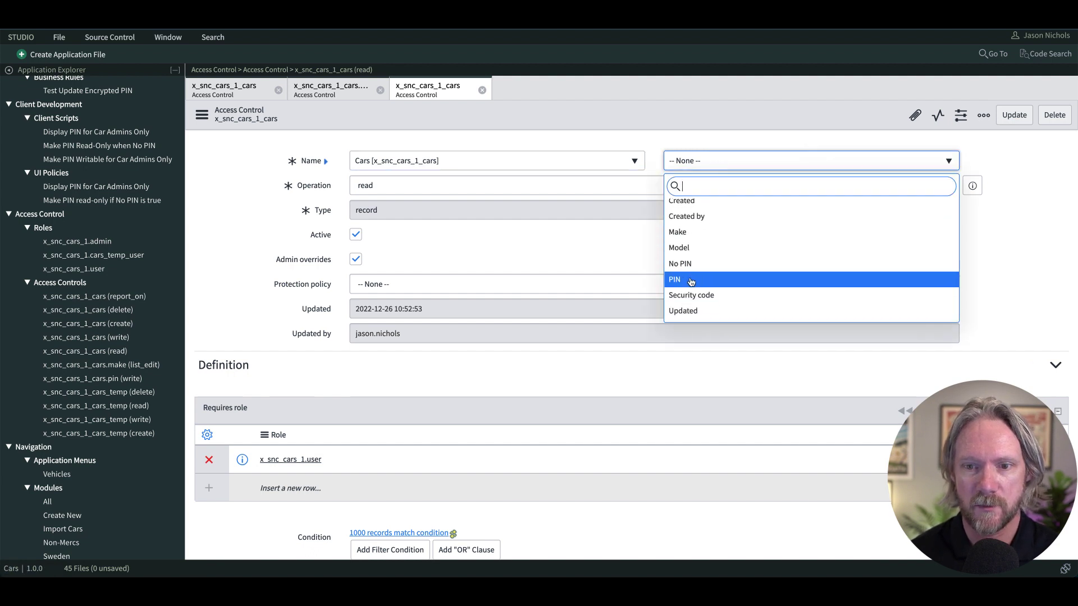
left_click(691, 280)
right_click(755, 111)
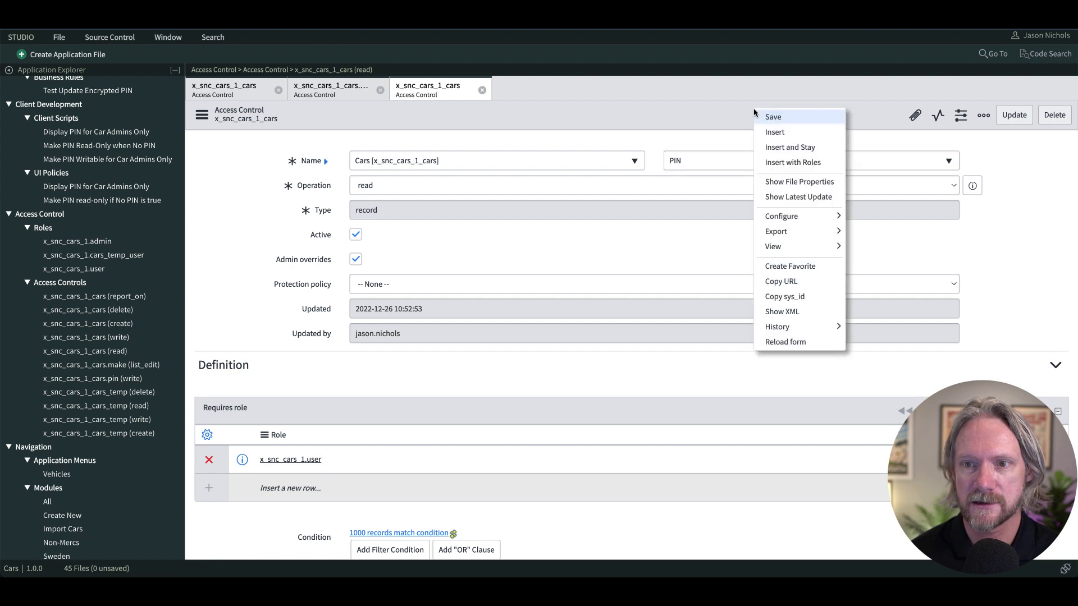
left_click(783, 149)
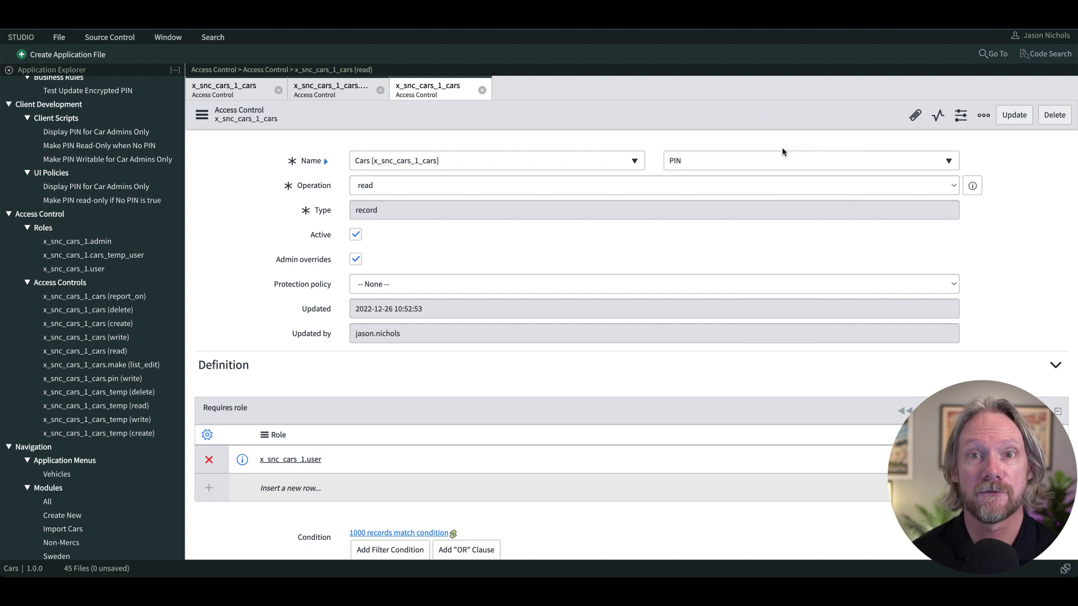
Step: Replace snc_internal with x_snc_cars_1.admin as the new PIN read ACL's required role and update it
left_click(783, 261)
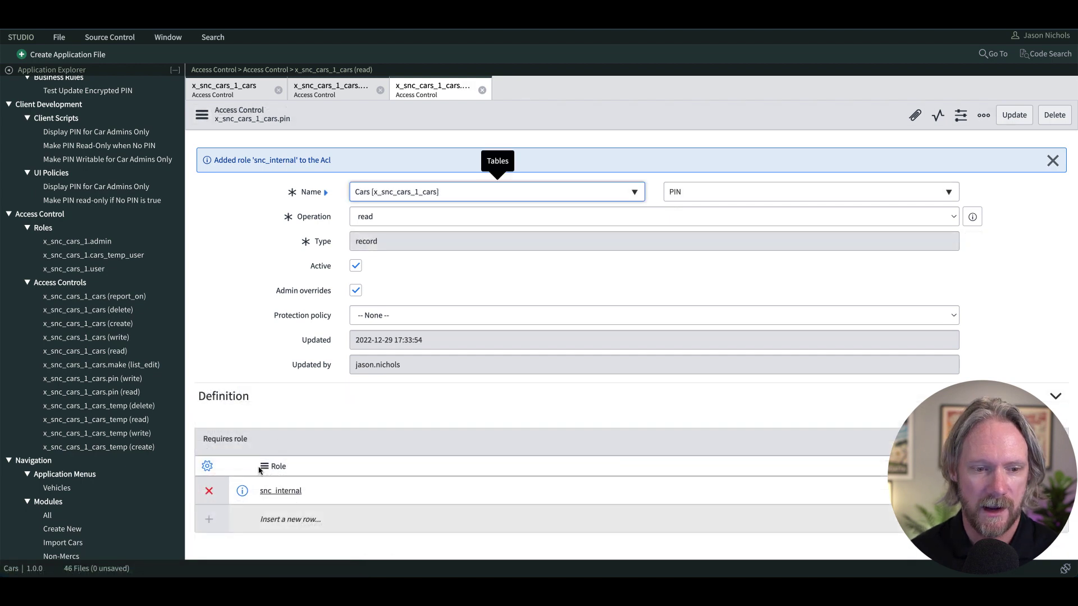
double_click(312, 498)
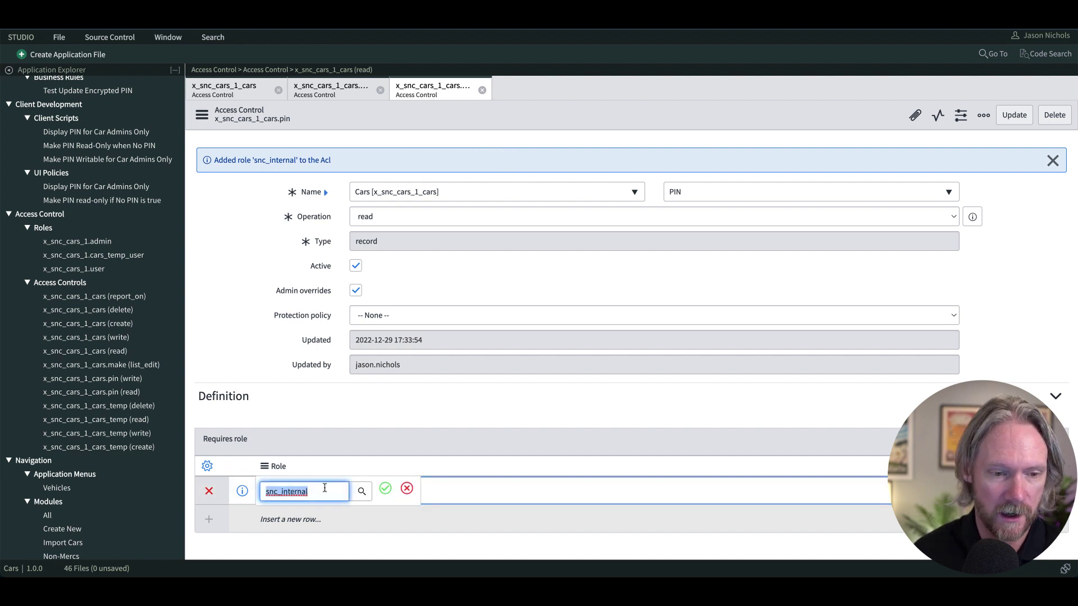
key("BackSpace")
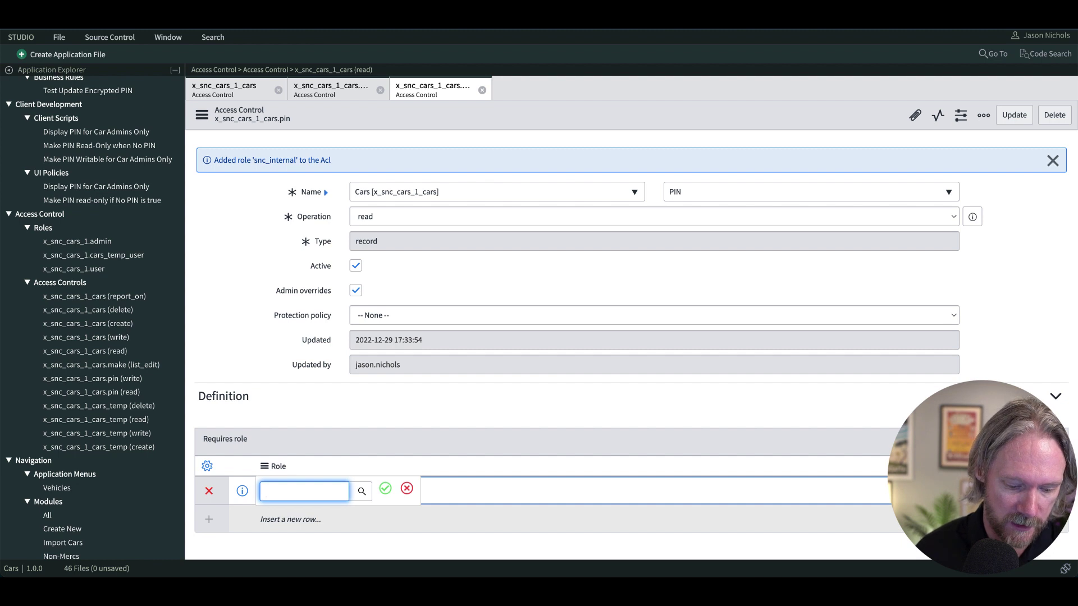
type("cars")
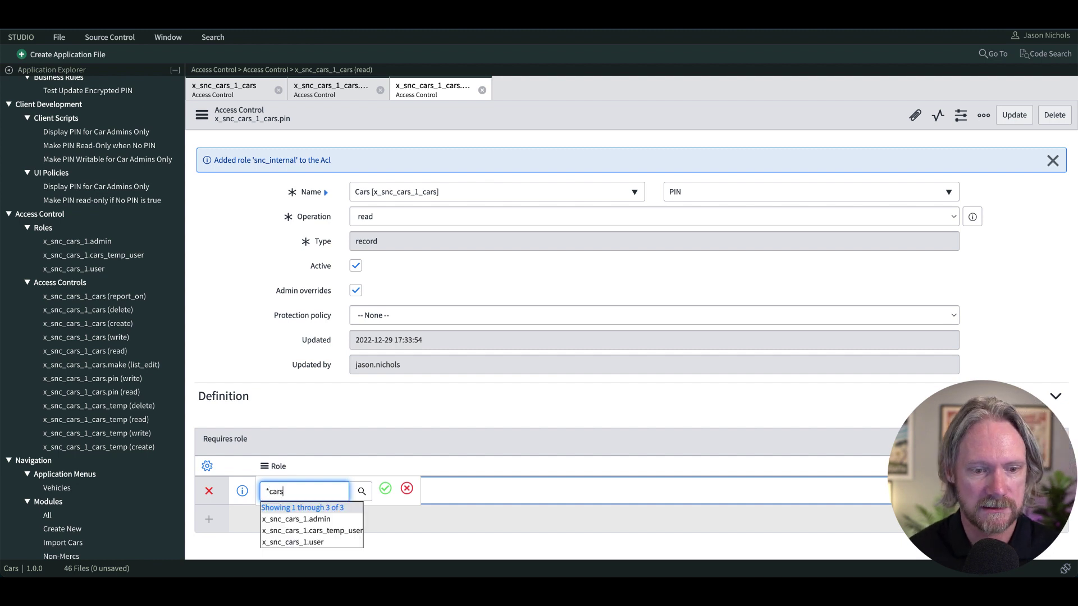
key("Down")
key("Return")
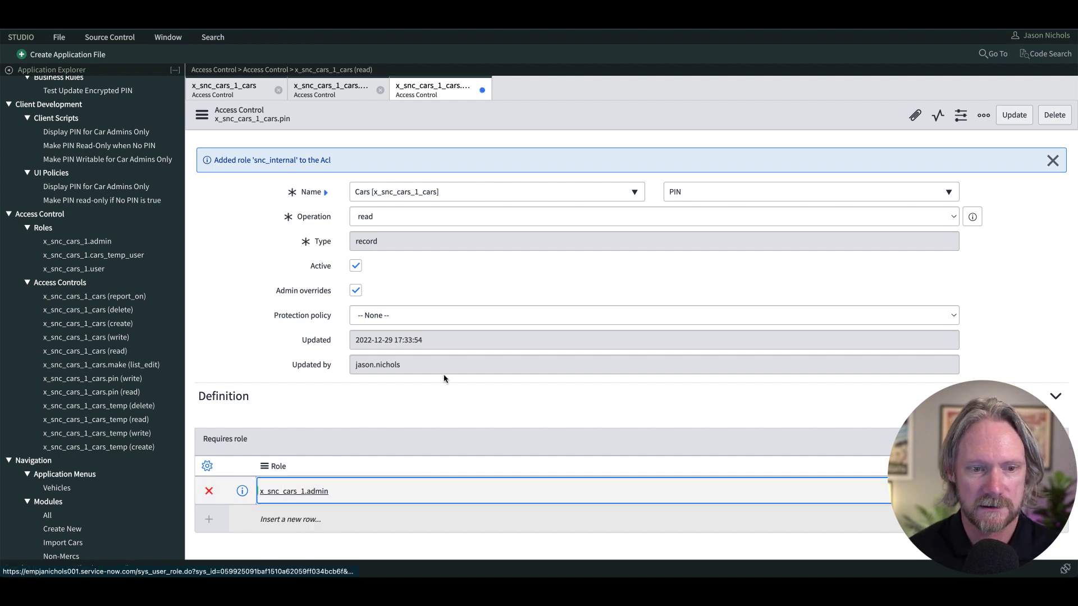
left_click(1015, 116)
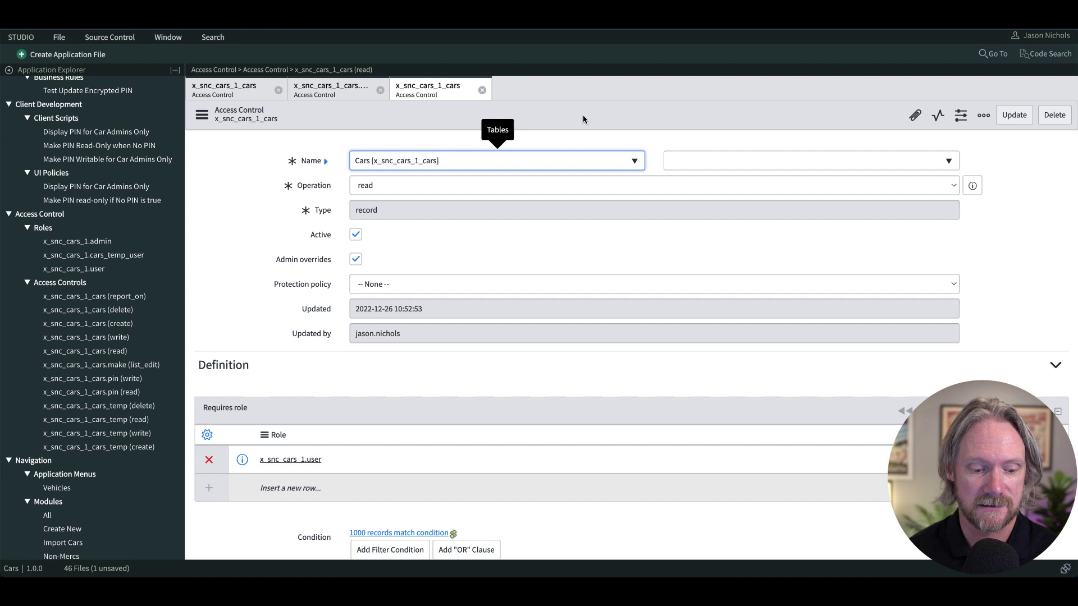
Step: Reload the car form and refresh the Cars list, then open the Maserati Spyder record
key("ctrl+Tab")
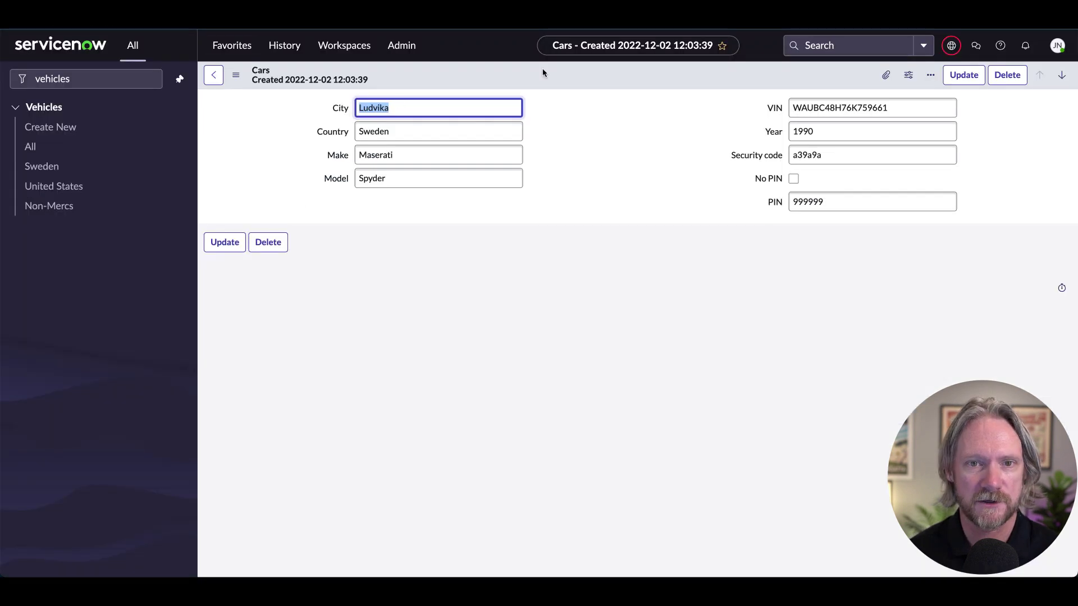
right_click(612, 78)
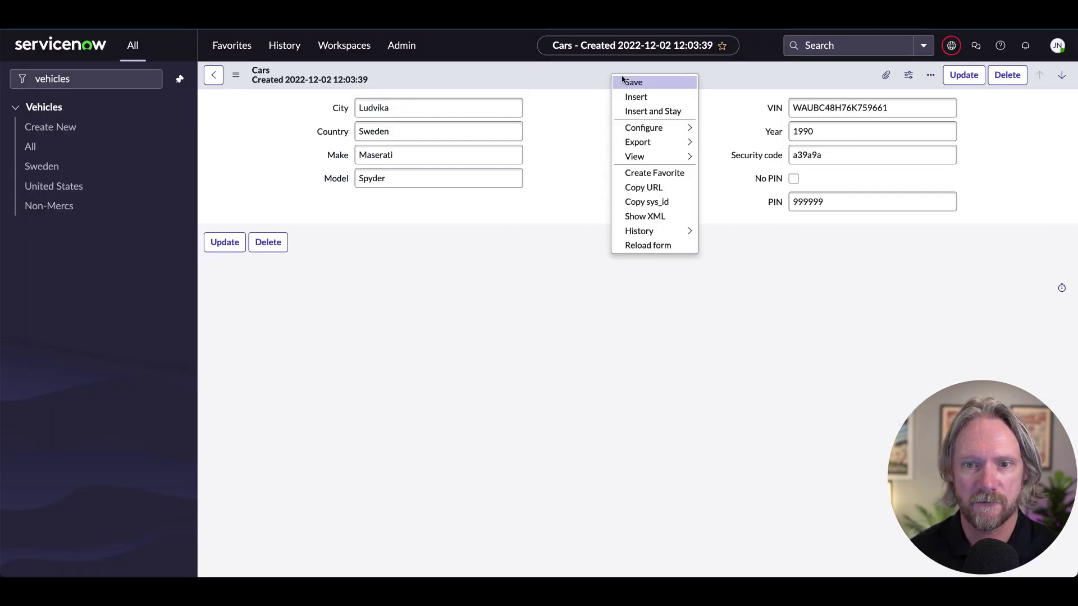
left_click(642, 247)
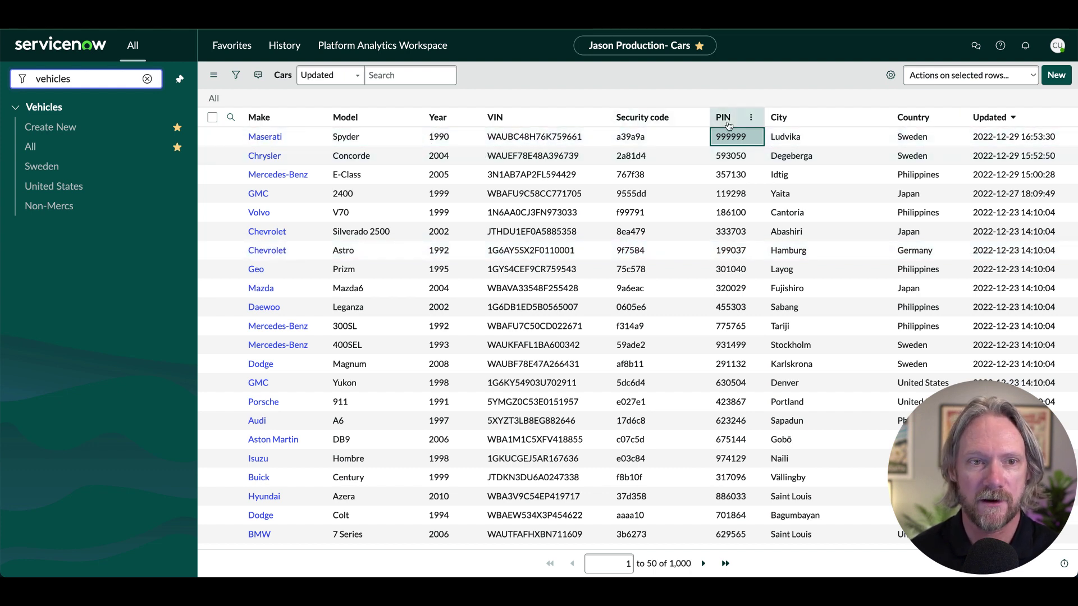
right_click(652, 76)
left_click(683, 124)
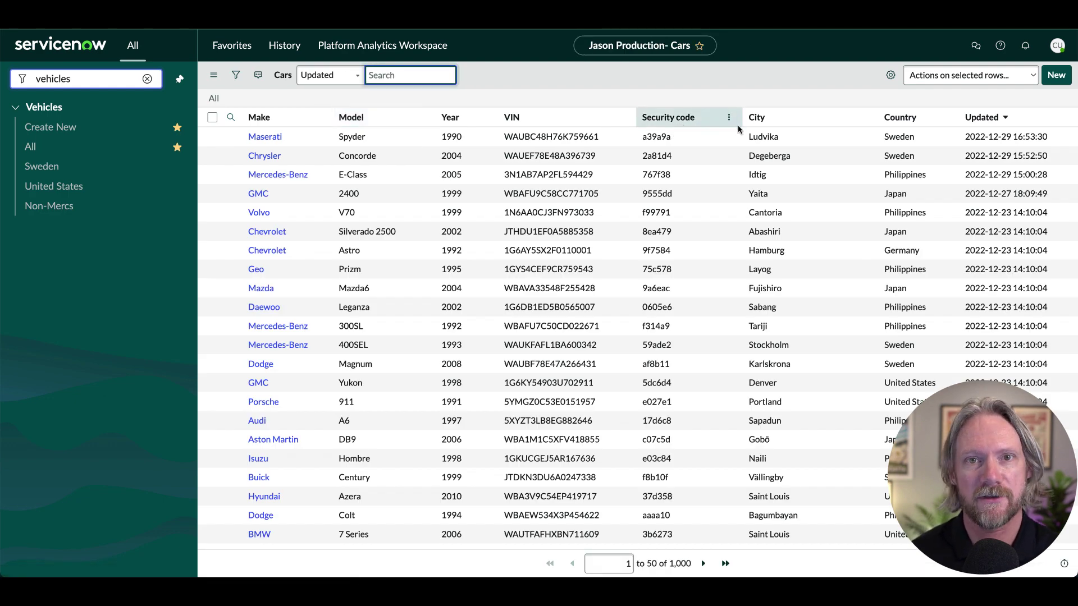
left_click(271, 140)
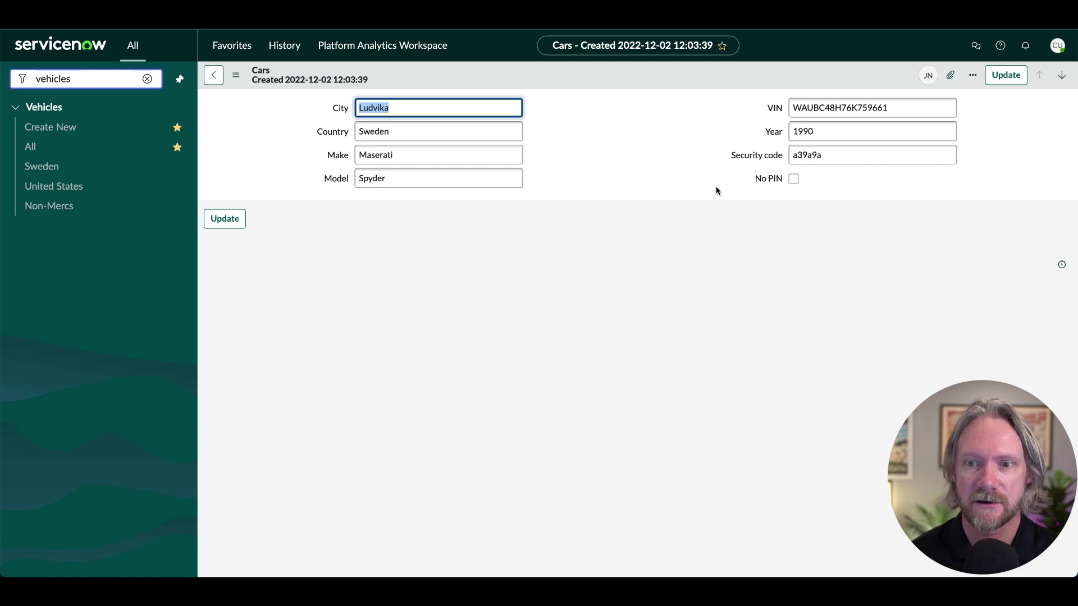
Step: Inspect the No PIN label in DevTools and look through the no_pin form-group markup
right_click(771, 178)
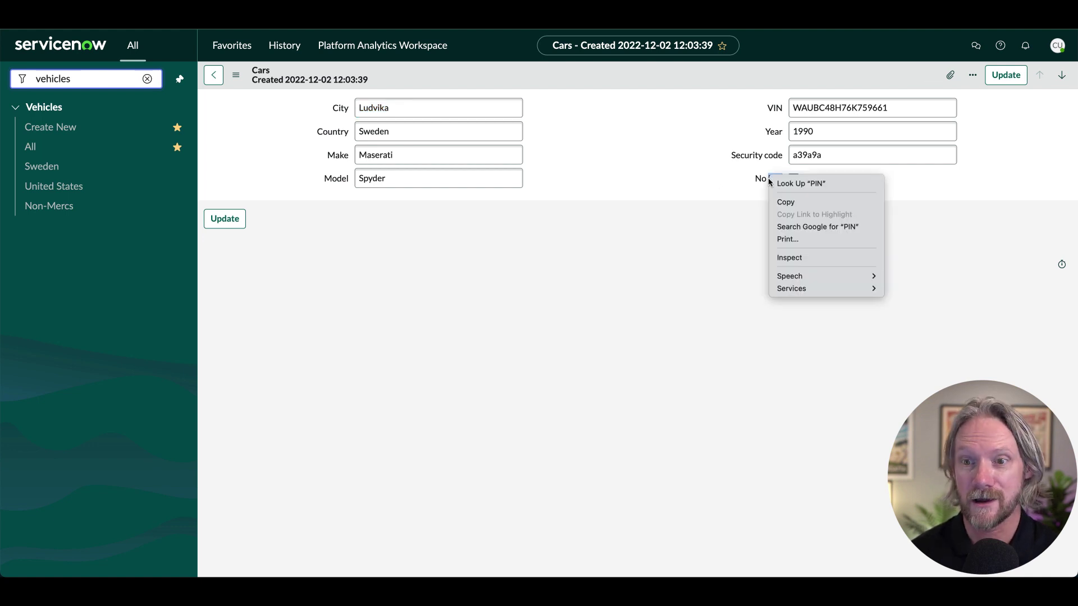
left_click(785, 258)
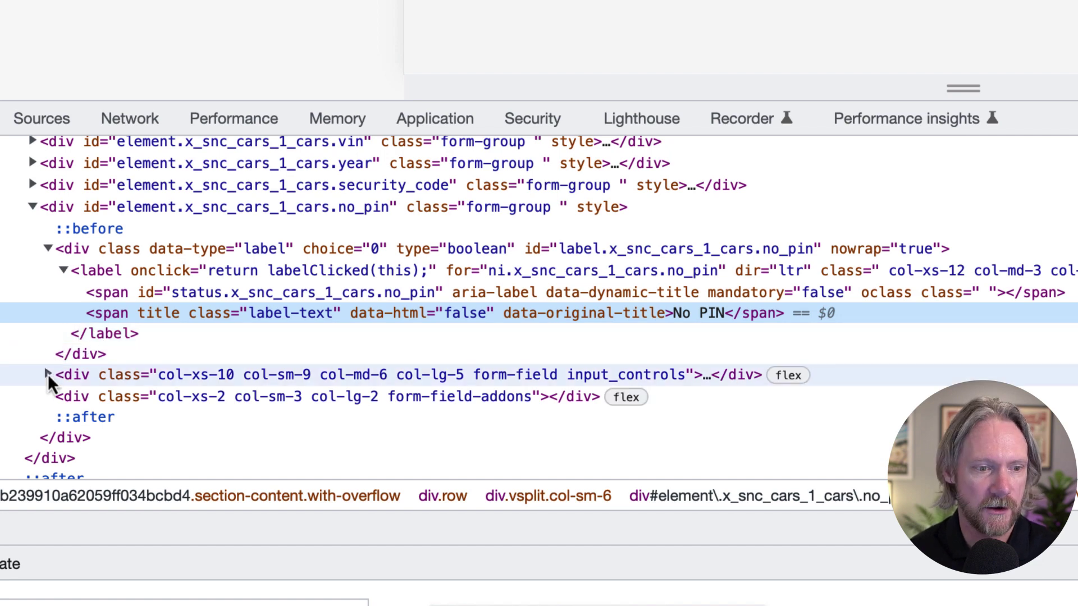
scroll(140, 393, "down", 6)
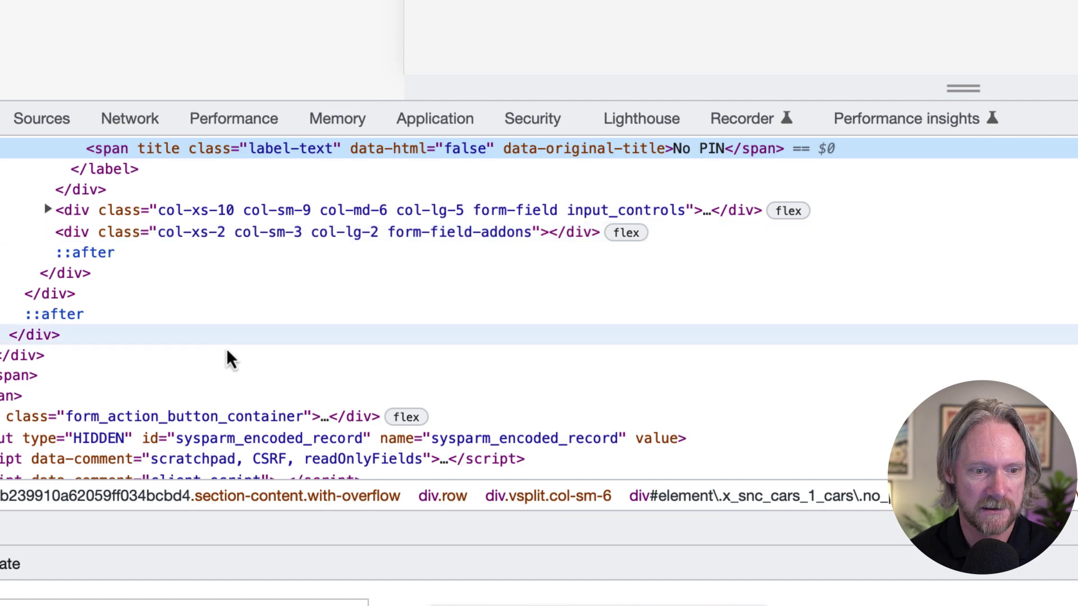
scroll(226, 359, "up", 4)
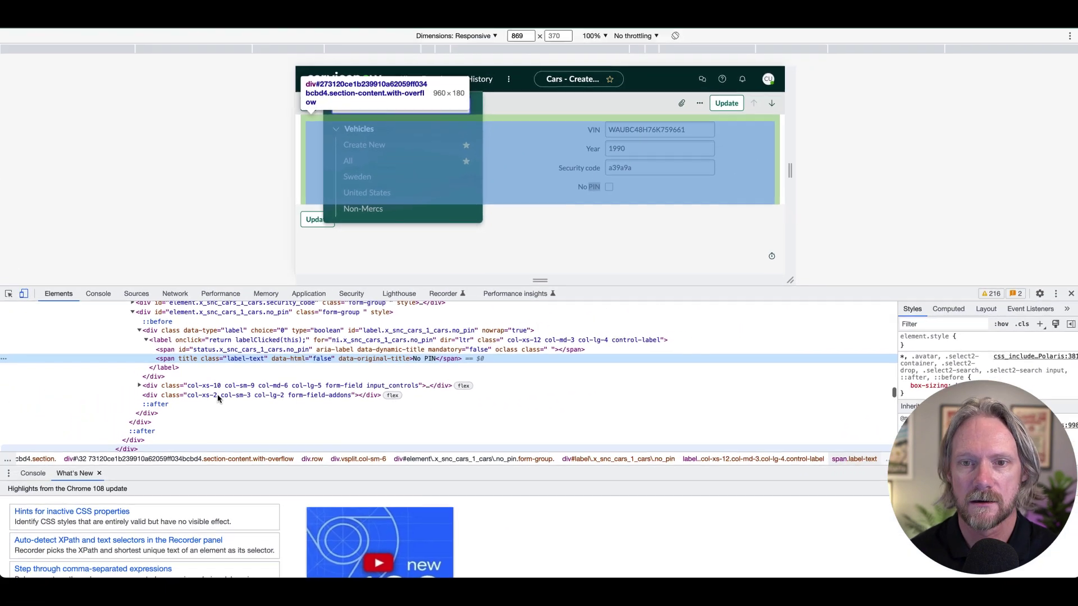